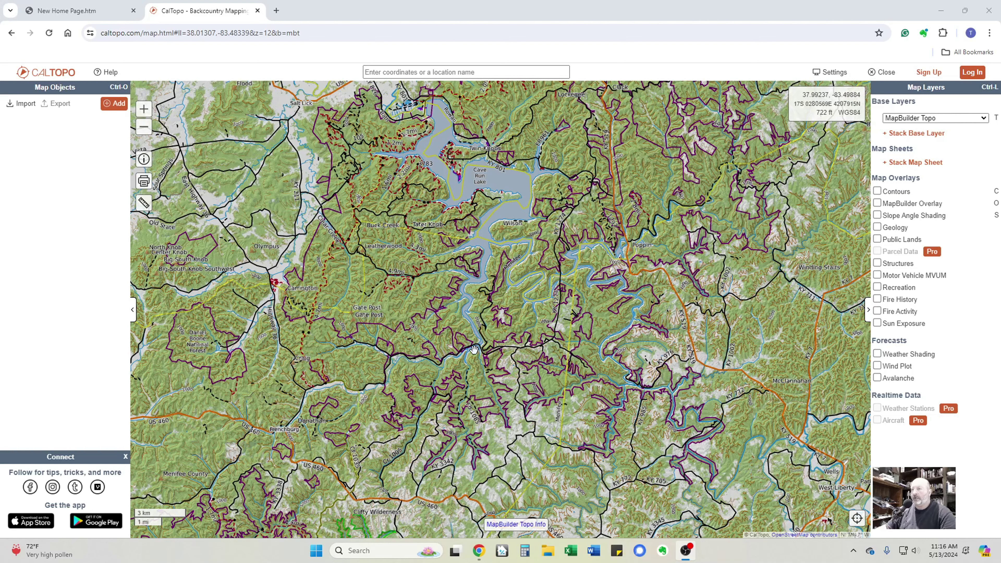
- Switch the base map to Forest Service FSTopo 2016 (white)
{"action": "left_click_drag", "start_coordinate": [496, 229], "coordinate": [494, 267]}
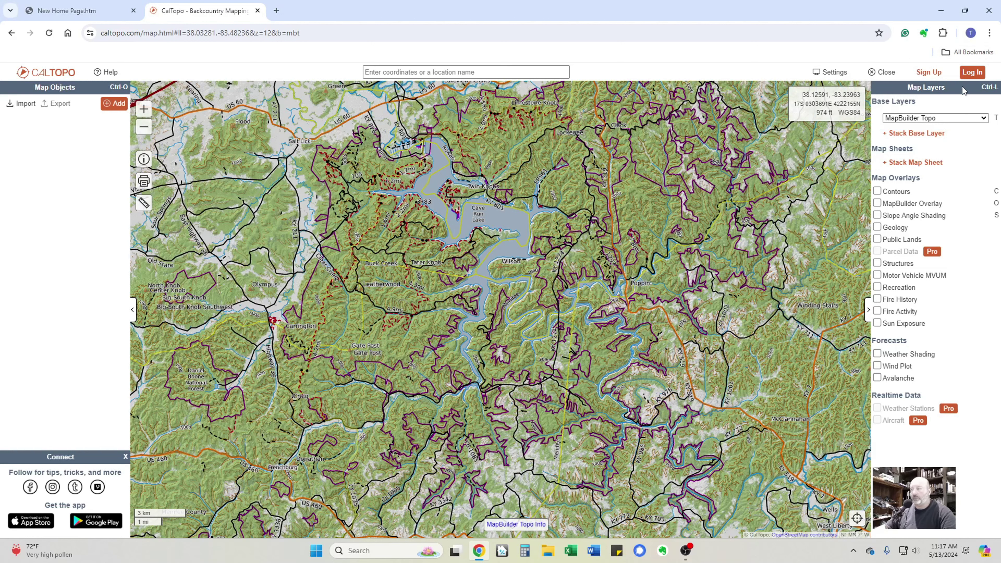
{"action": "left_click", "coordinate": [943, 119]}
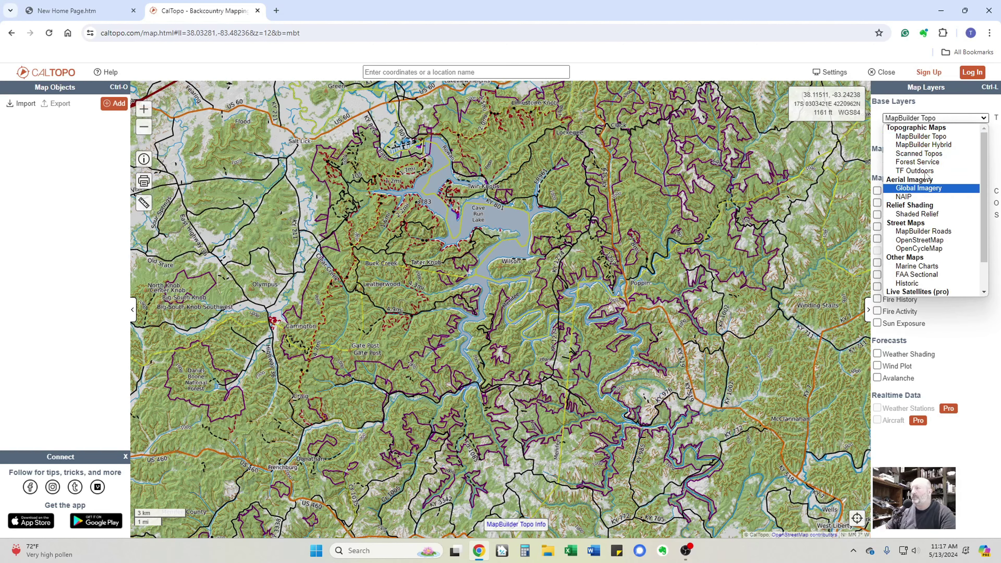
{"action": "left_click", "coordinate": [919, 163]}
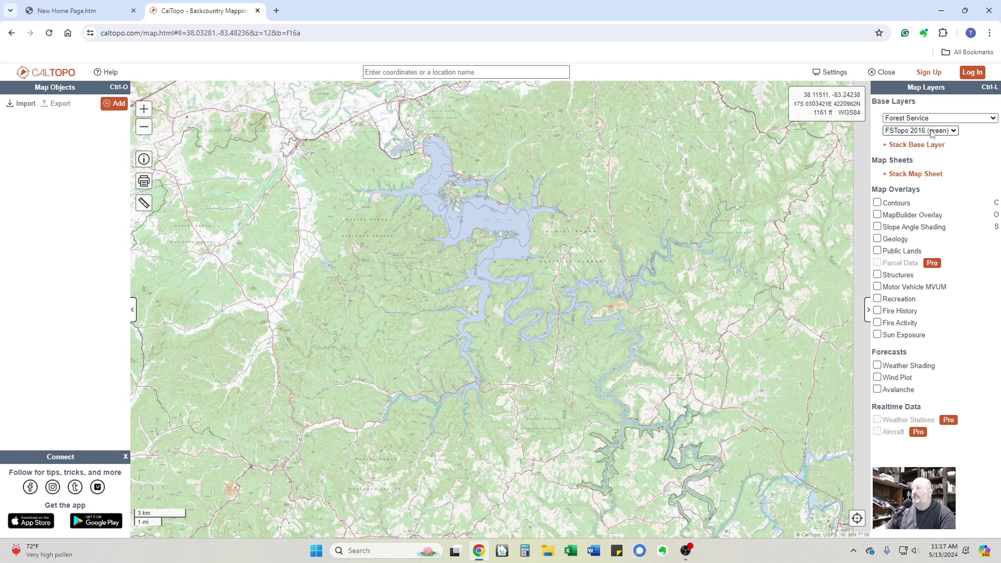
{"action": "left_click", "coordinate": [933, 131]}
{"action": "left_click", "coordinate": [931, 153]}
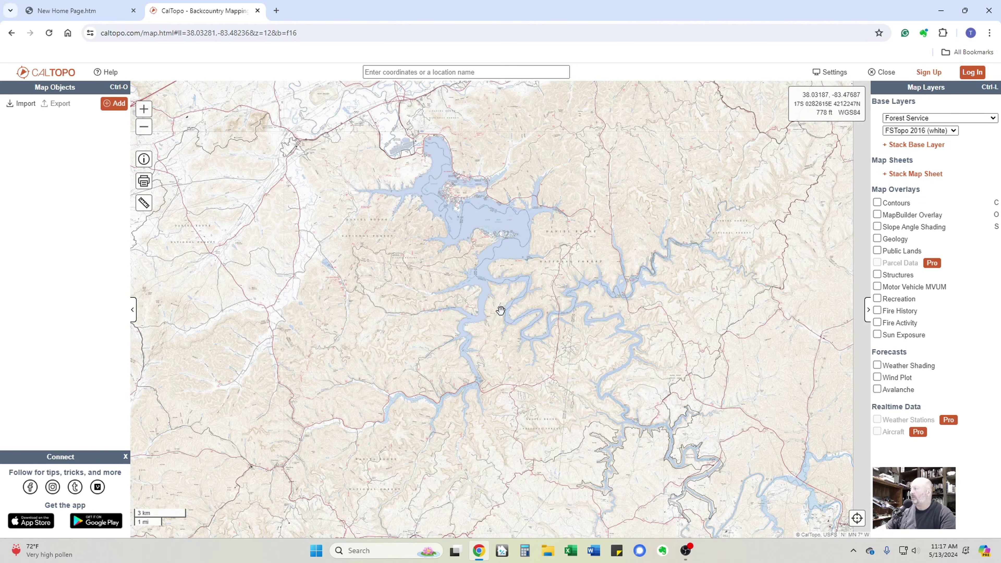
- Frame Cave Run Lake's central arm and open the printing page
{"action": "scroll", "coordinate": [488, 339], "scroll_direction": "up", "scroll_amount": 1}
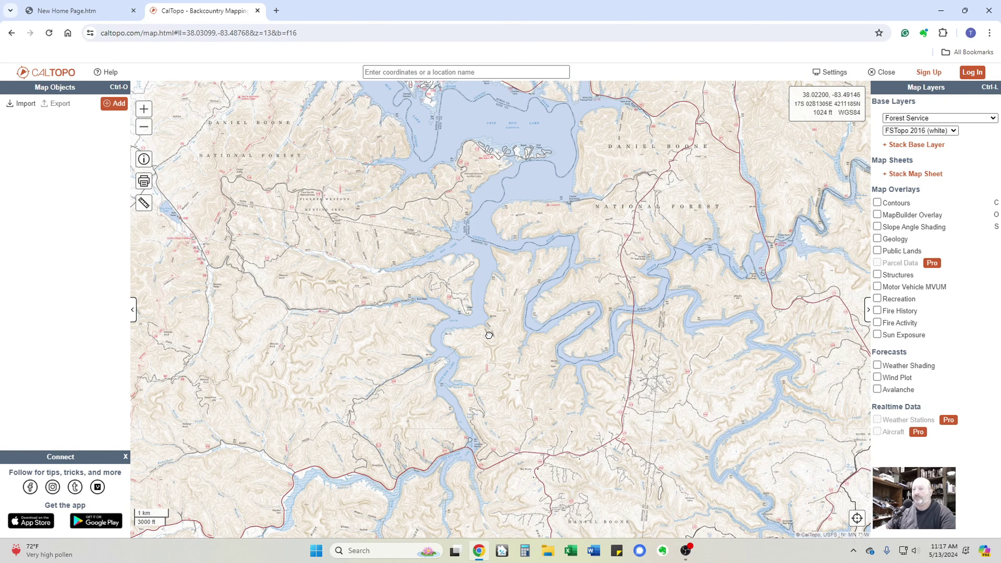
{"action": "scroll", "coordinate": [473, 359], "scroll_direction": "up", "scroll_amount": 2}
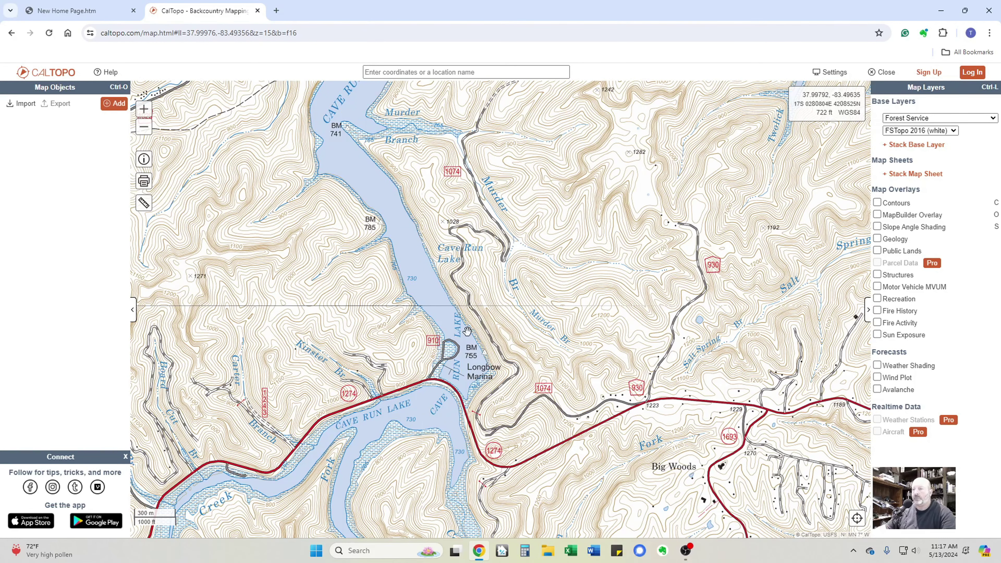
{"action": "left_click_drag", "start_coordinate": [470, 339], "coordinate": [497, 390]}
{"action": "scroll", "coordinate": [491, 377], "scroll_direction": "down", "scroll_amount": 1}
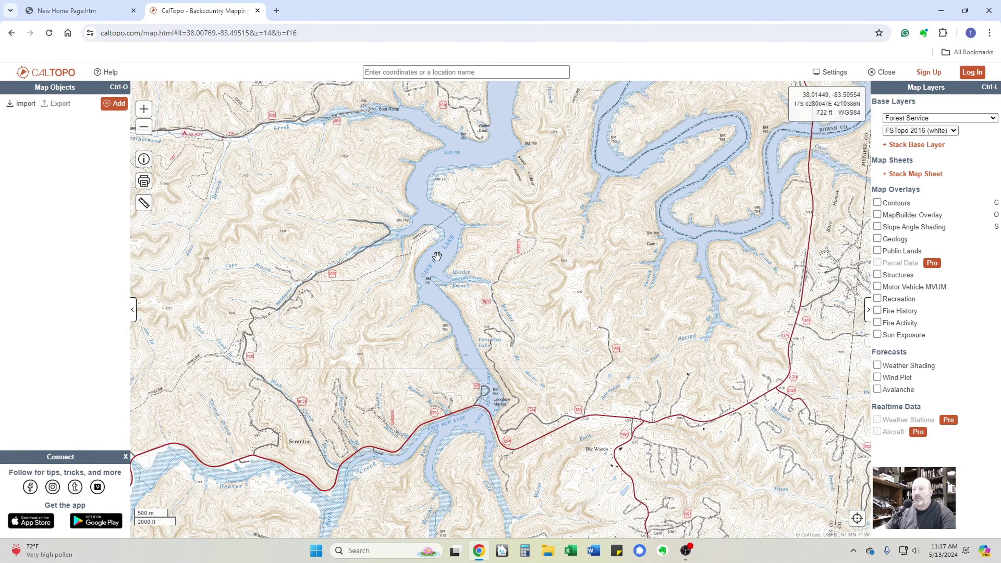
{"action": "left_click_drag", "start_coordinate": [446, 240], "coordinate": [429, 283]}
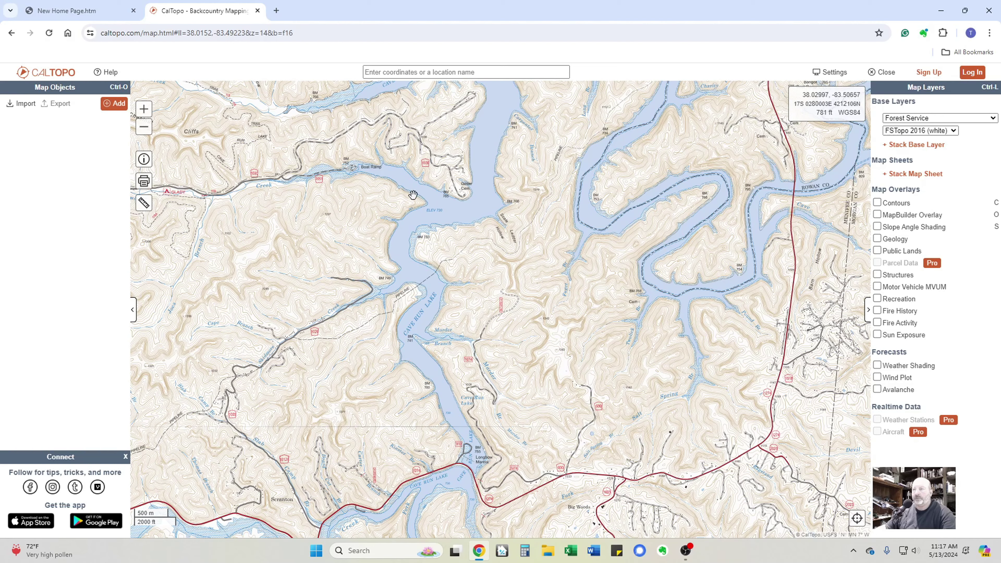
{"action": "left_click_drag", "start_coordinate": [511, 329], "coordinate": [567, 318]}
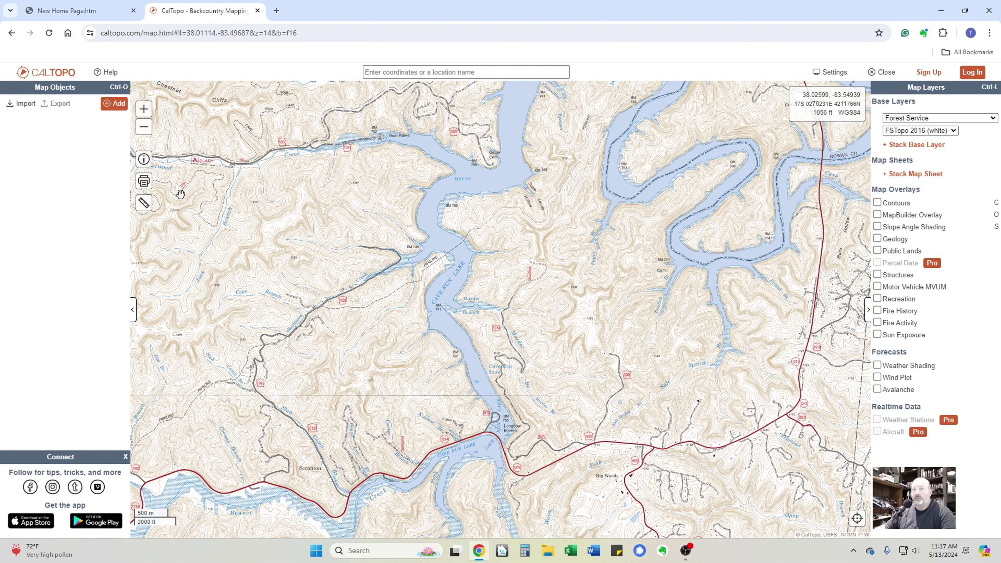
{"action": "left_click", "coordinate": [144, 181]}
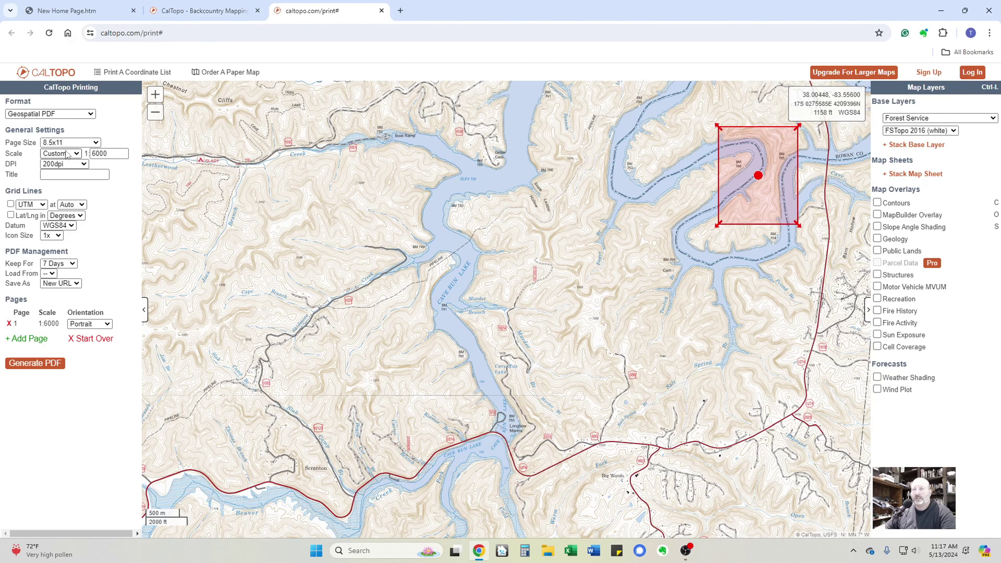
- Place a 1:24,000 page over the central lake arm with UTM grid lines and generate the PDF
{"action": "left_click", "coordinate": [70, 158]}
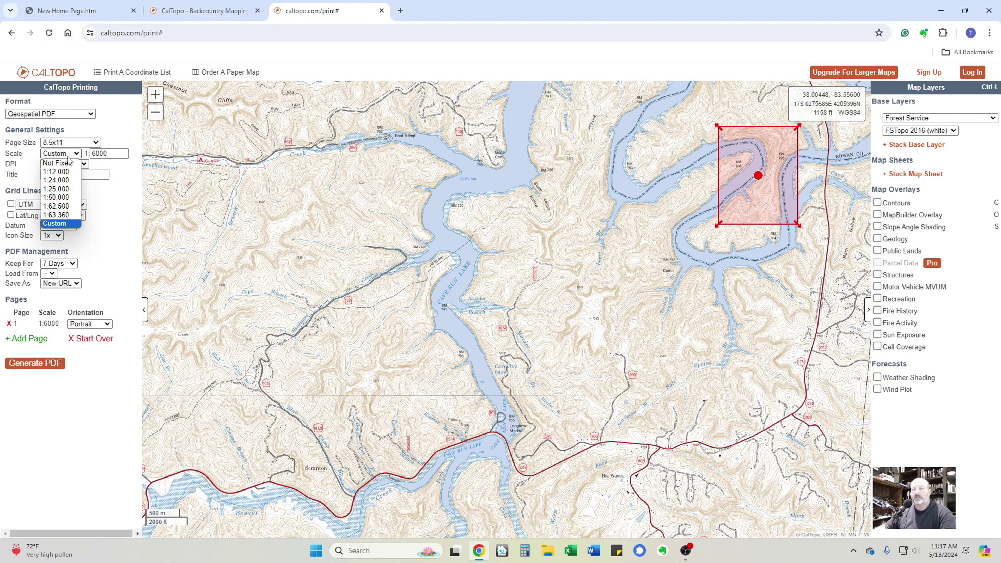
{"action": "left_click", "coordinate": [55, 180]}
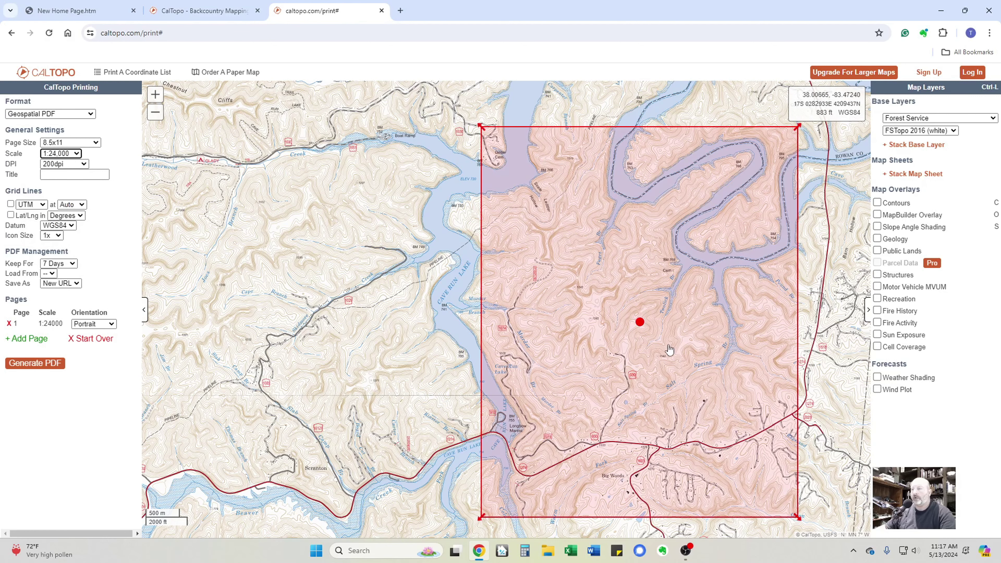
{"action": "left_click_drag", "start_coordinate": [640, 322], "coordinate": [488, 294]}
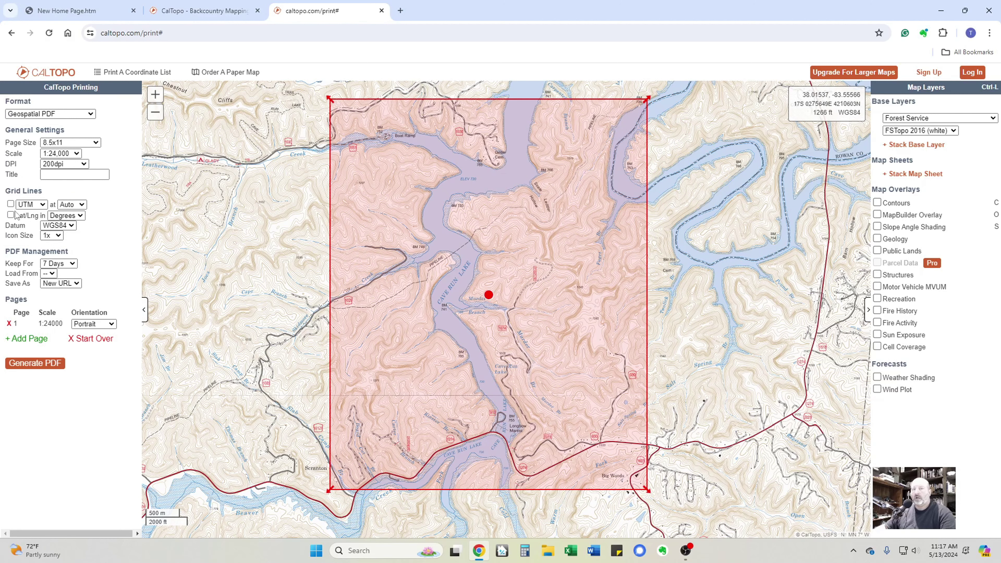
{"action": "left_click", "coordinate": [11, 204]}
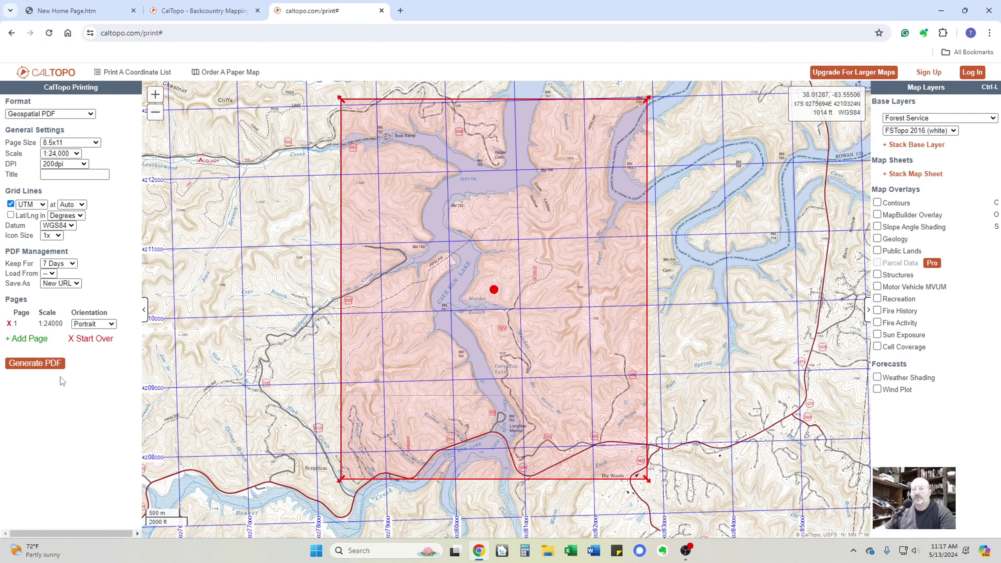
{"action": "left_click", "coordinate": [35, 362]}
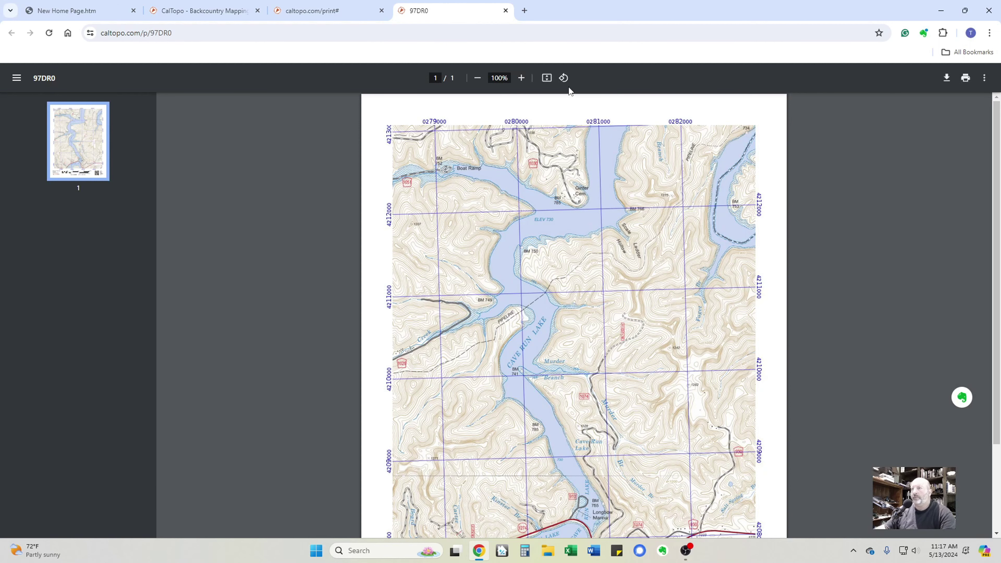
- Review the 1:24,000 PDF, rotating it a full turn back to portrait, then close its tab
{"action": "left_click", "coordinate": [563, 78]}
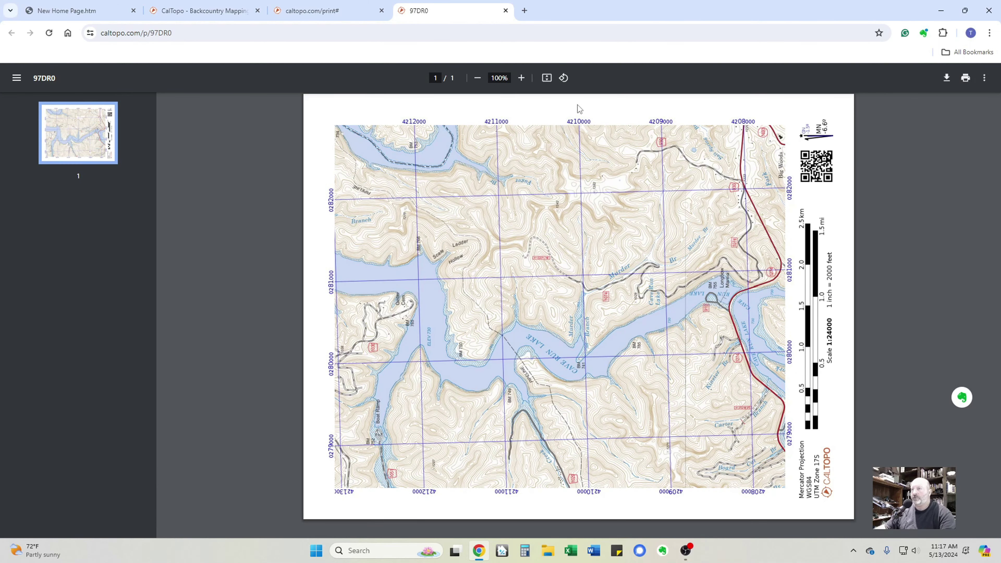
{"action": "left_click", "coordinate": [563, 78]}
{"action": "left_click", "coordinate": [564, 78]}
{"action": "left_click", "coordinate": [564, 78]}
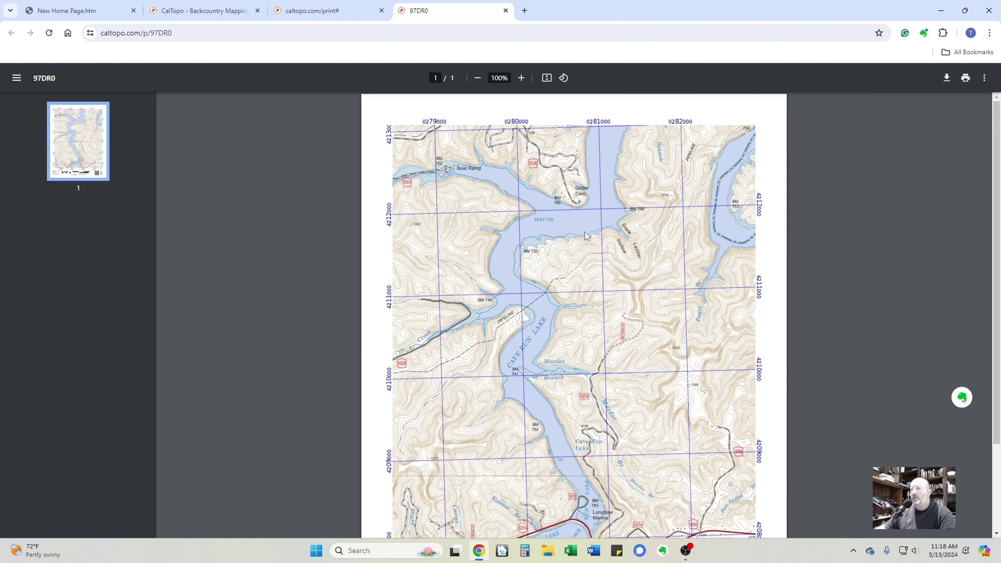
{"action": "scroll", "coordinate": [586, 236], "scroll_direction": "down", "scroll_amount": 3}
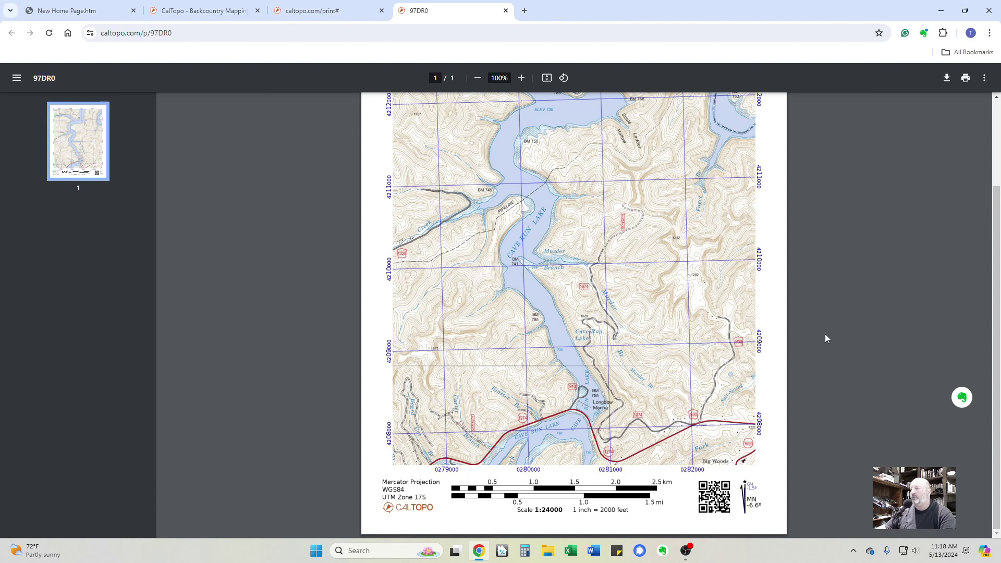
{"action": "scroll", "coordinate": [760, 324], "scroll_direction": "up", "scroll_amount": 3}
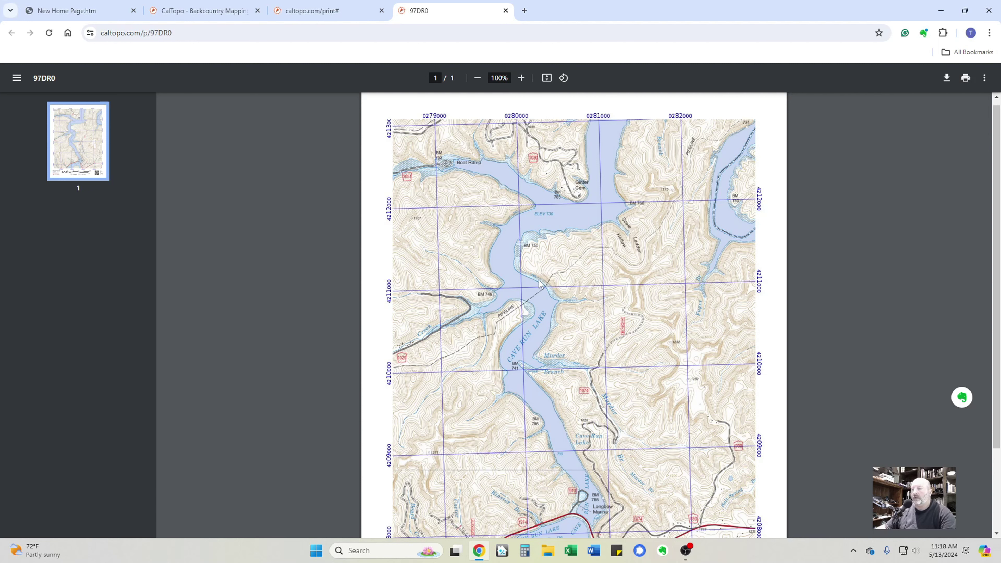
{"action": "scroll", "coordinate": [512, 378], "scroll_direction": "down", "scroll_amount": 3}
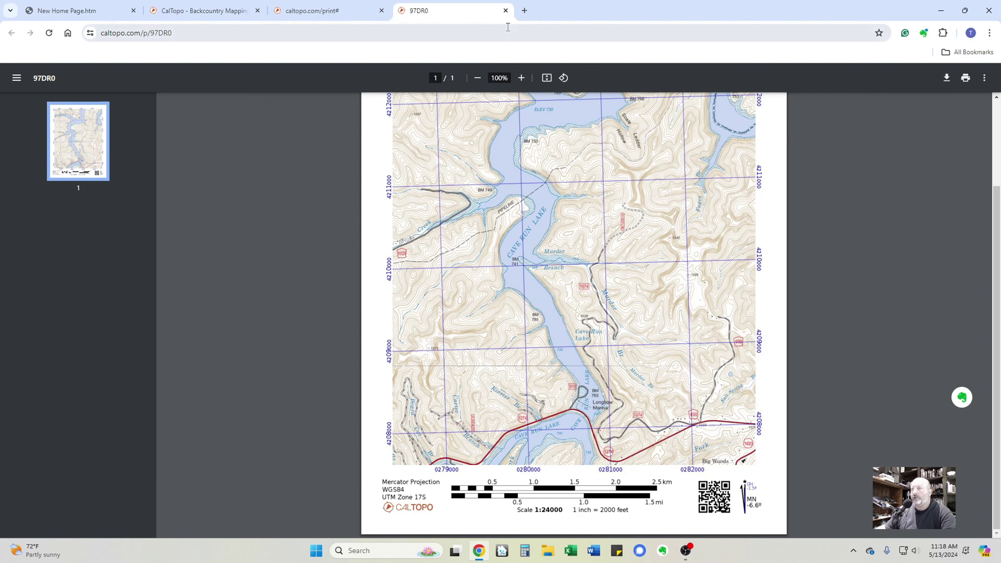
{"action": "left_click", "coordinate": [505, 11]}
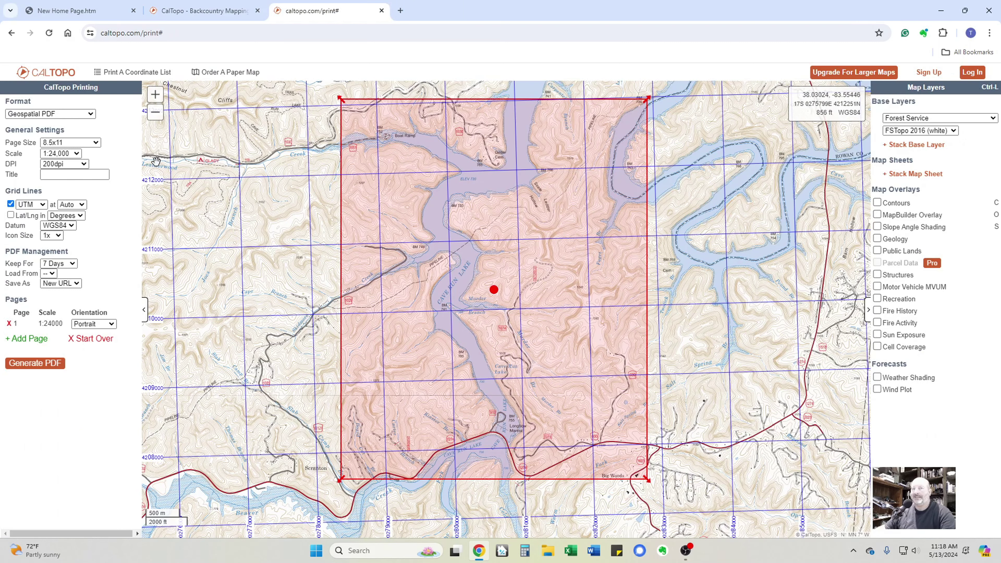
- Switch to a custom 1:6000 scale and move page 1 down to Longbow Marina
{"action": "left_click", "coordinate": [67, 153]}
{"action": "left_click", "coordinate": [55, 223]}
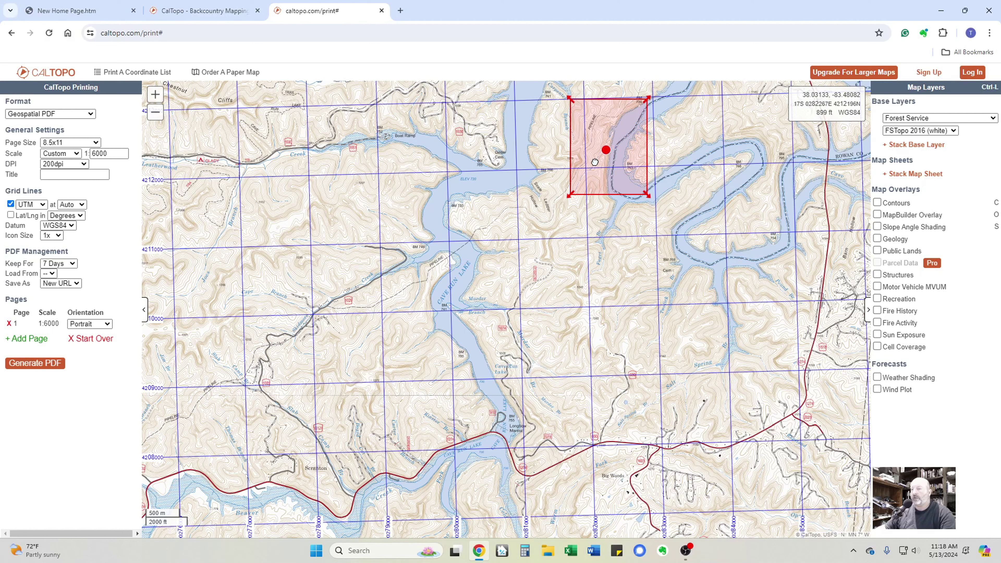
{"action": "left_click_drag", "start_coordinate": [610, 151], "coordinate": [502, 411]}
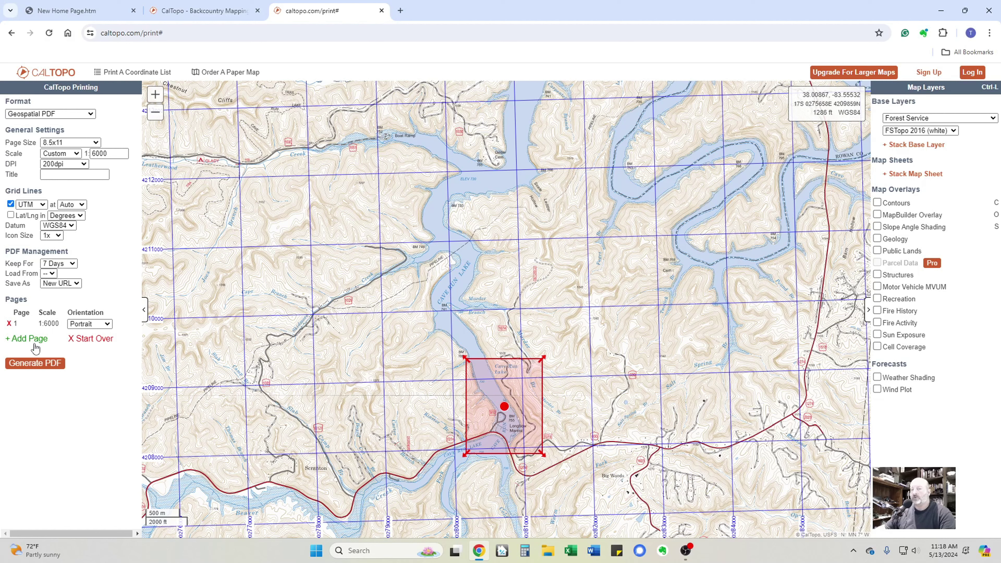
- Add page 2 and place it on the lake overlapping the top of page 1
{"action": "left_click", "coordinate": [25, 339]}
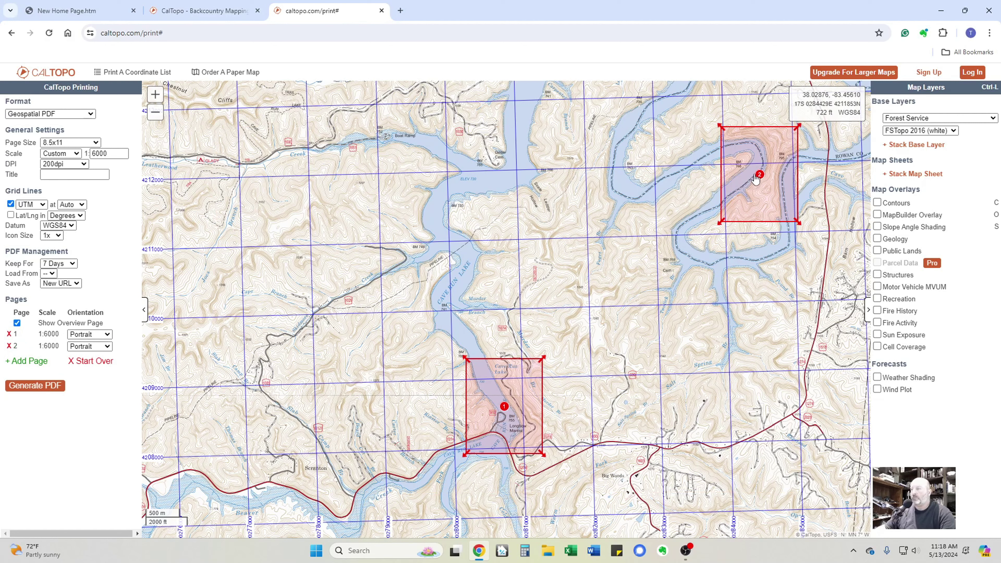
{"action": "left_click_drag", "start_coordinate": [759, 175], "coordinate": [457, 320]}
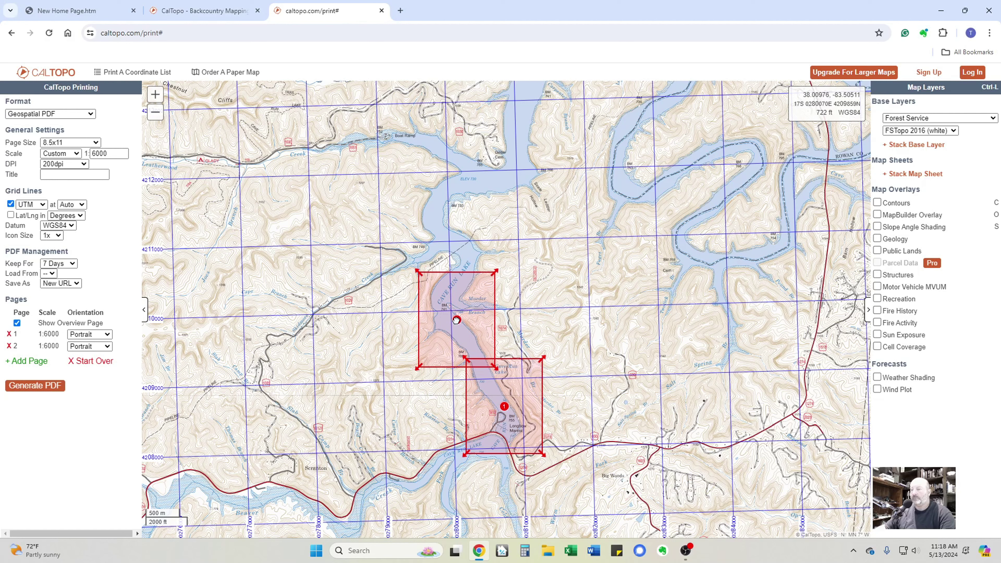
{"action": "left_click", "coordinate": [35, 361]}
- Place page 3 just above page 2 in landscape orientation
{"action": "left_click_drag", "start_coordinate": [760, 174], "coordinate": [456, 235]}
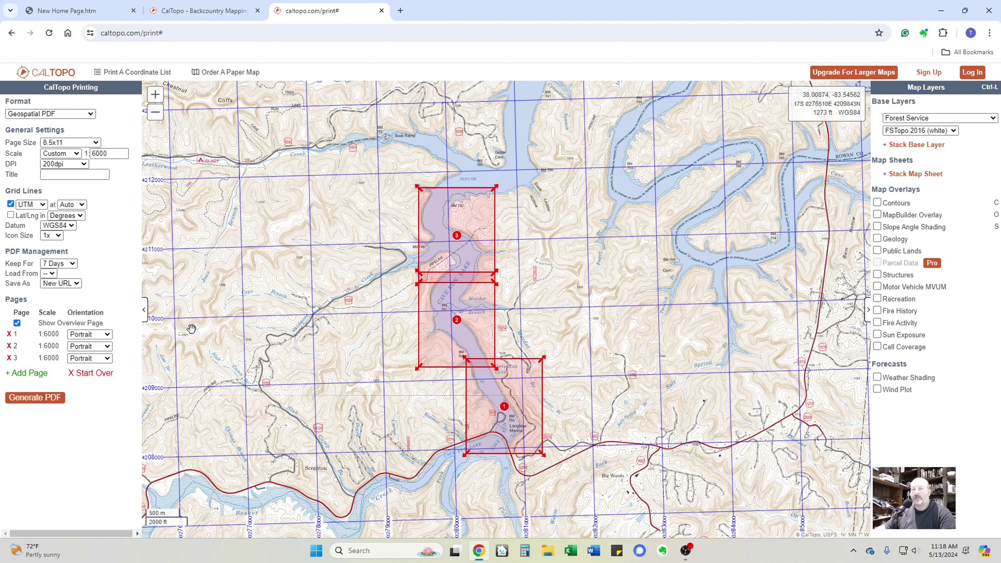
{"action": "left_click", "coordinate": [92, 359]}
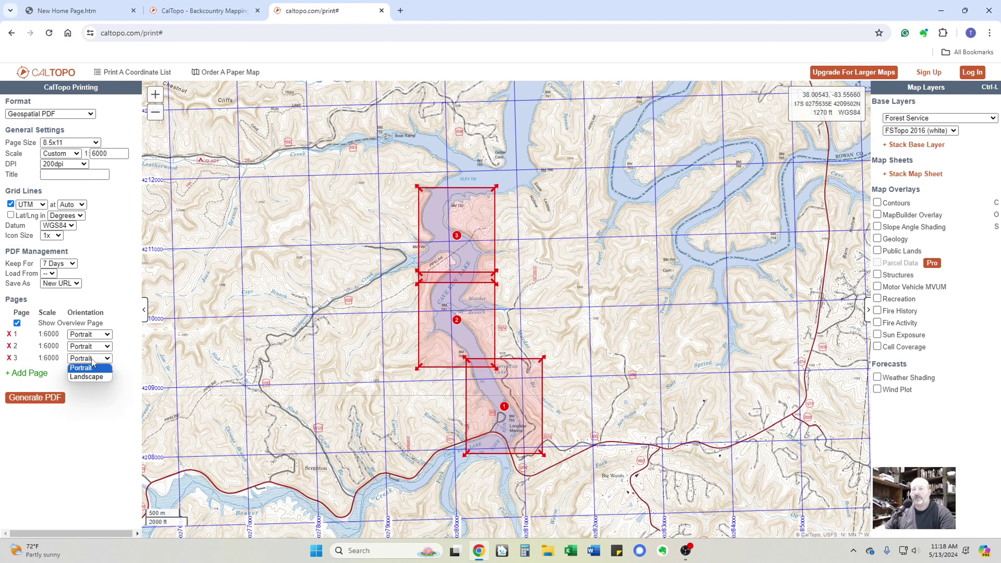
{"action": "left_click", "coordinate": [93, 377]}
{"action": "left_click_drag", "start_coordinate": [444, 224], "coordinate": [449, 245]}
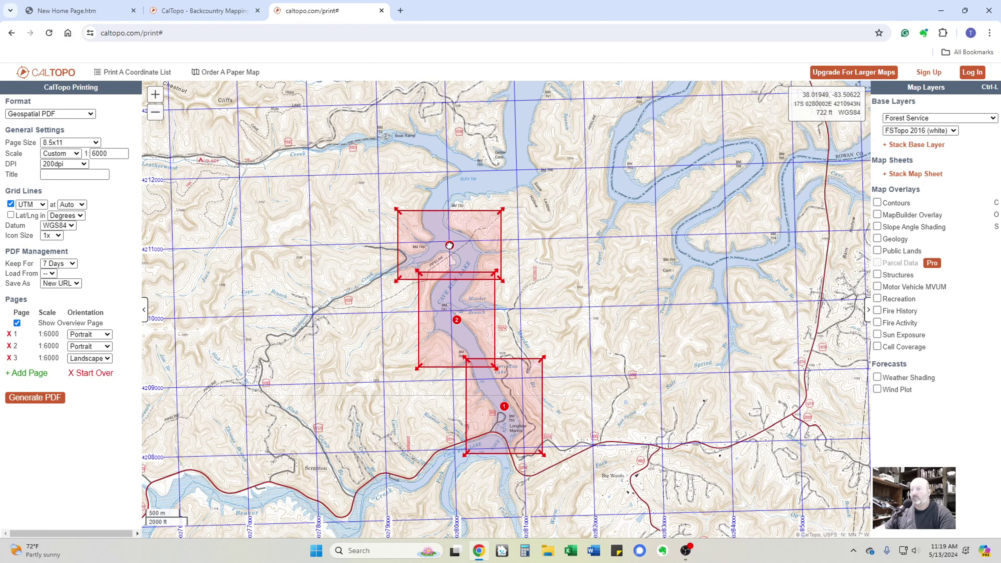
- Add page 4 above page 3 and generate the PDF
{"action": "left_click", "coordinate": [20, 374]}
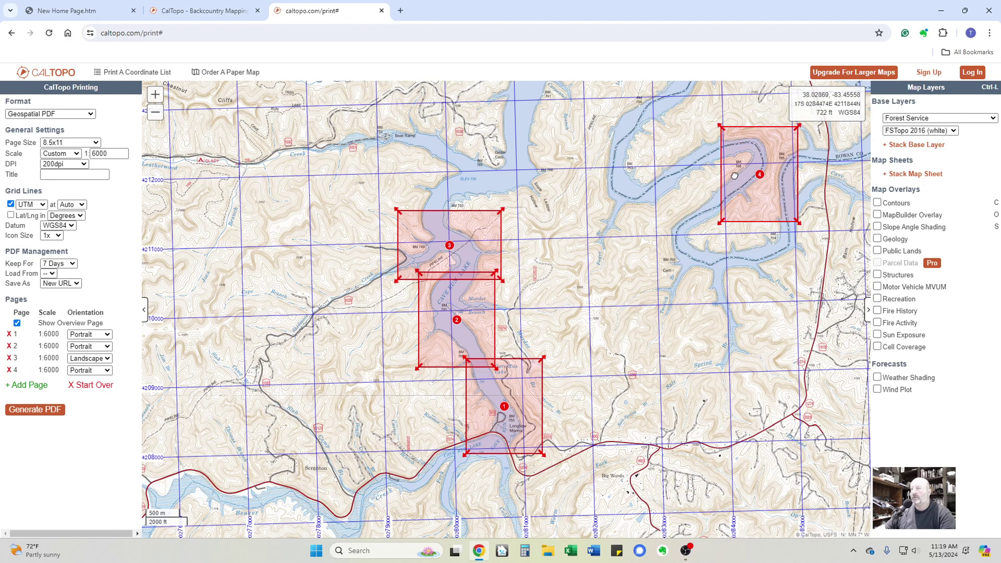
{"action": "mouse_move", "coordinate": [759, 174]}
{"action": "left_mouse_down"}
{"action": "mouse_move", "coordinate": [470, 185]}
{"action": "mouse_move", "coordinate": [445, 173]}
{"action": "left_mouse_up"}
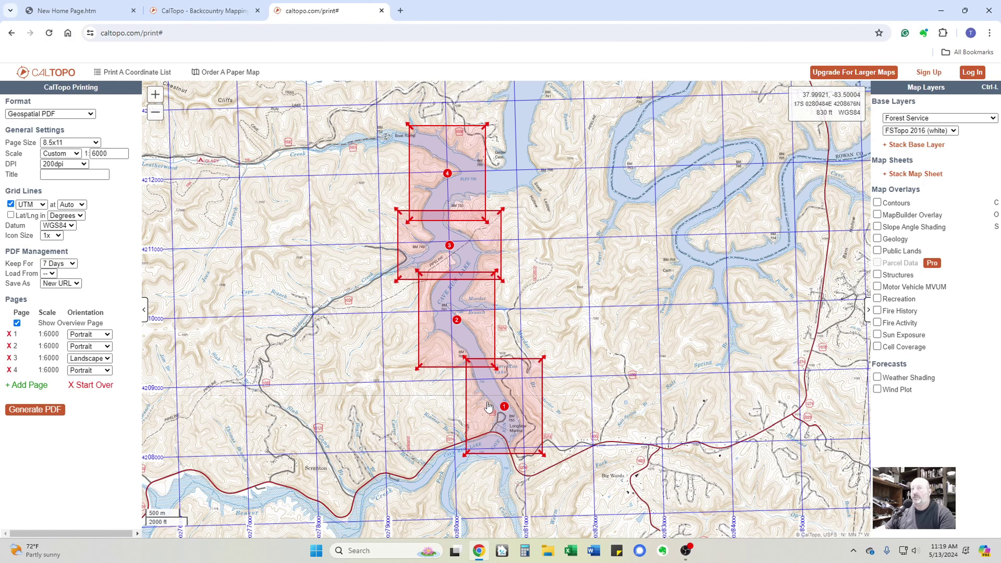
{"action": "left_click", "coordinate": [44, 412]}
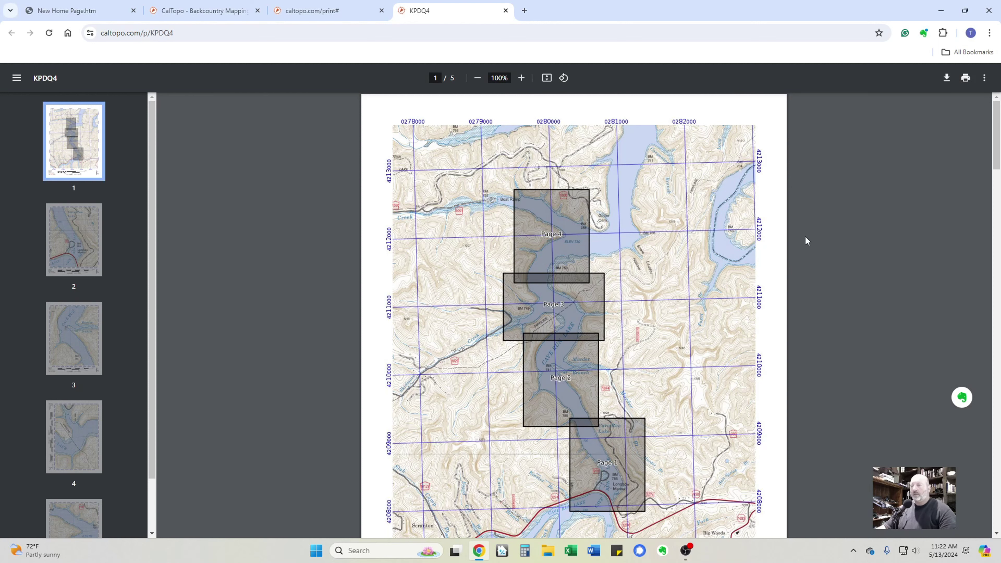
- Check the overview page of PDF KPDQ4, then scroll into the first 1:6000 sheet
{"action": "scroll", "coordinate": [119, 292], "scroll_direction": "down", "scroll_amount": 2}
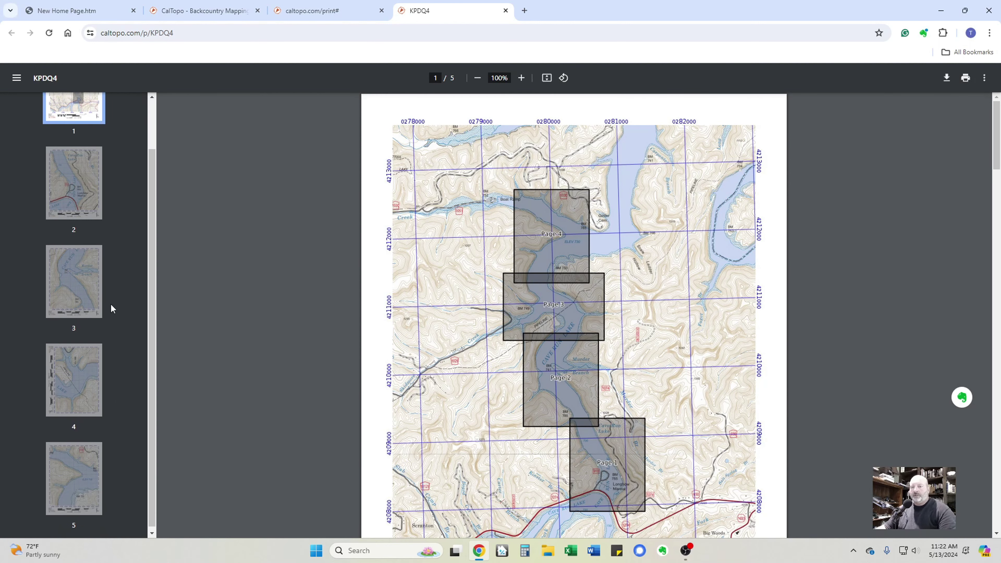
{"action": "scroll", "coordinate": [98, 225], "scroll_direction": "up", "scroll_amount": 2}
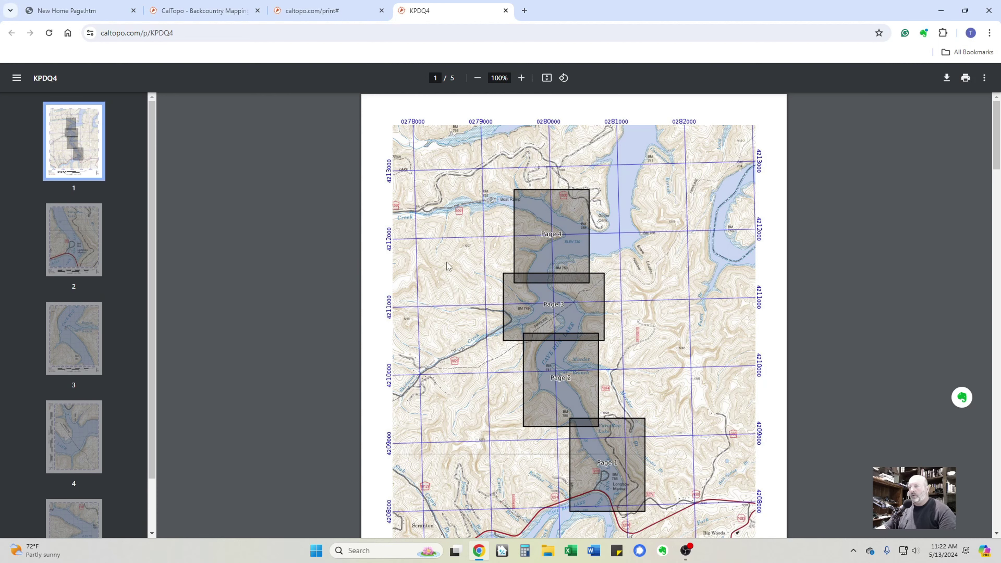
{"action": "scroll", "coordinate": [448, 267], "scroll_direction": "down", "scroll_amount": 1}
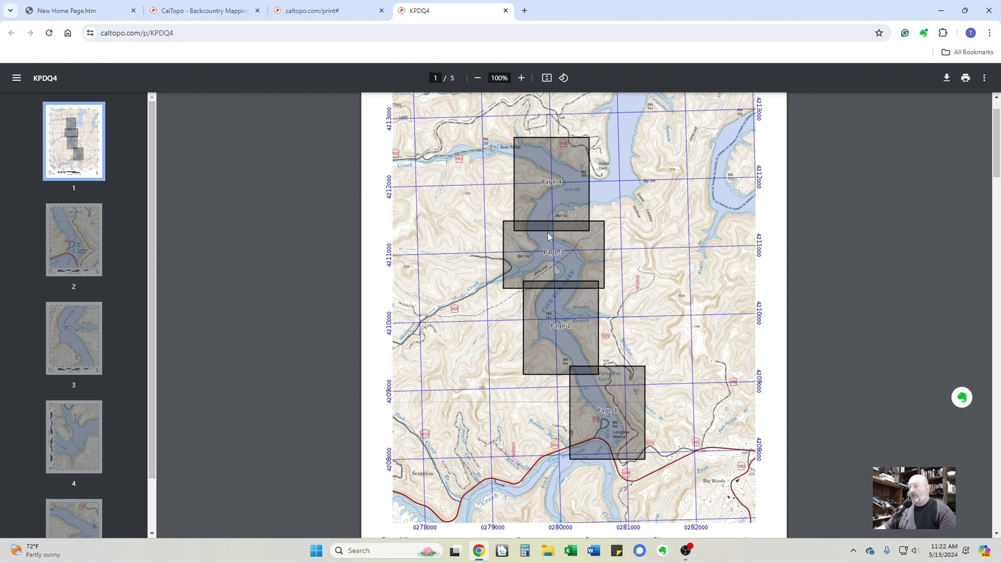
{"action": "scroll", "coordinate": [550, 311], "scroll_direction": "down", "scroll_amount": 10}
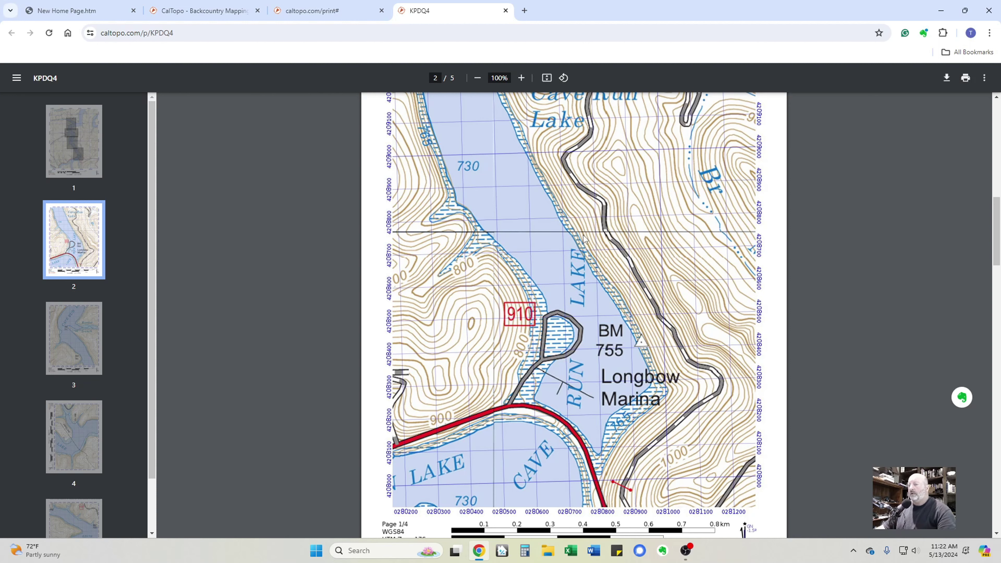
- Scroll through the 1:6000 map sheets on pages 2 to 5
{"action": "scroll", "coordinate": [585, 252], "scroll_direction": "down", "scroll_amount": 3}
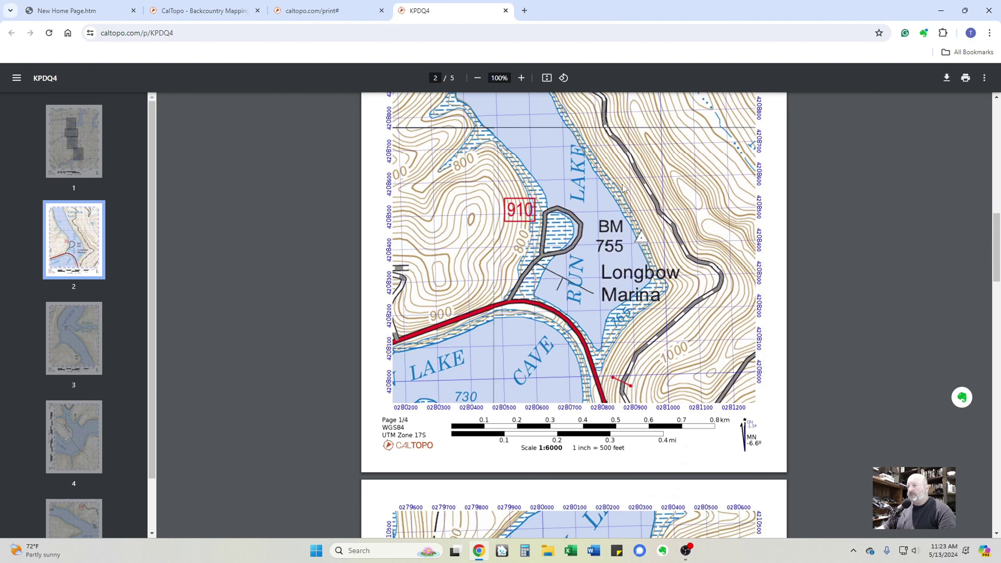
{"action": "scroll", "coordinate": [623, 198], "scroll_direction": "up", "scroll_amount": 4}
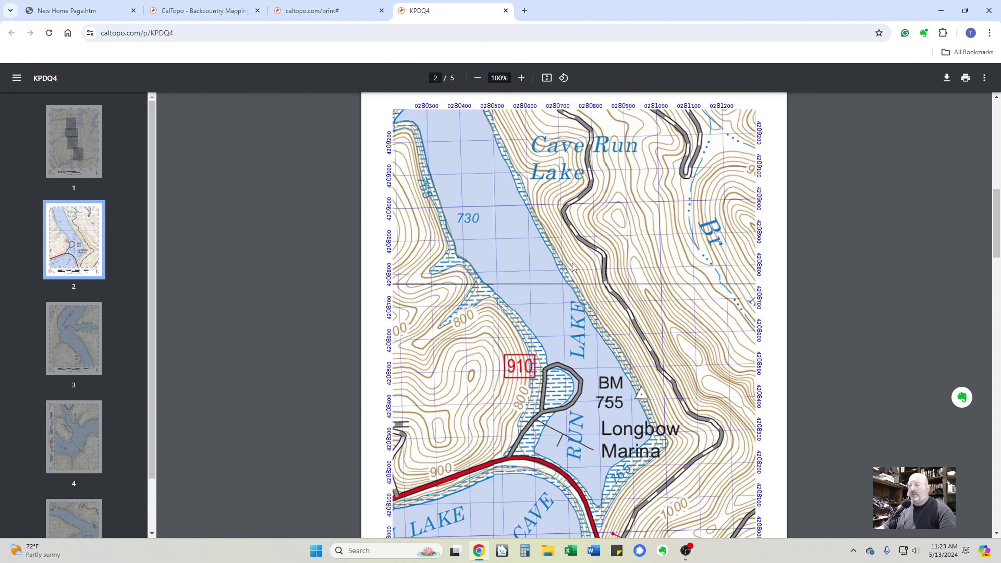
{"action": "scroll", "coordinate": [572, 264], "scroll_direction": "down", "scroll_amount": 2}
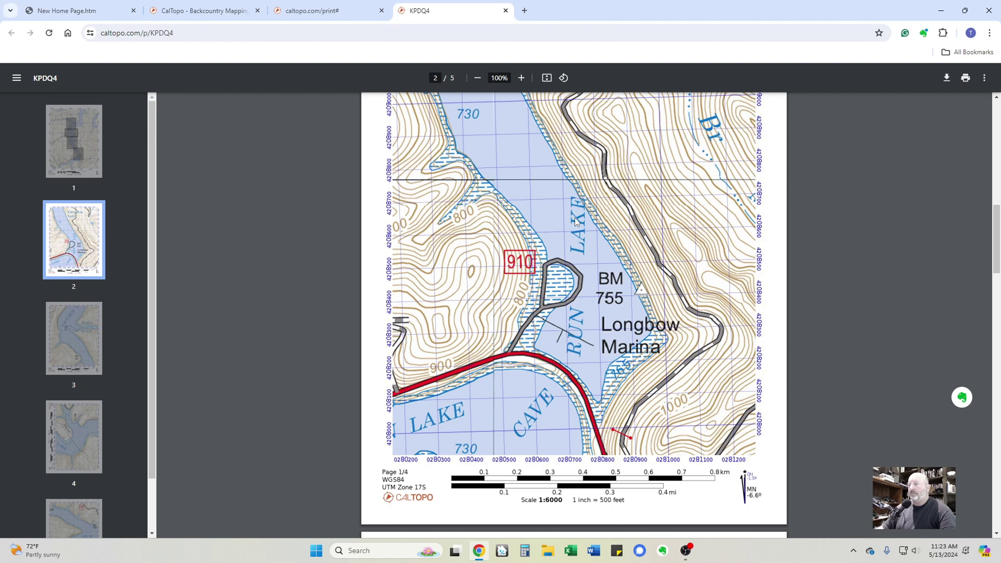
{"action": "scroll", "coordinate": [572, 215], "scroll_direction": "up", "scroll_amount": 2}
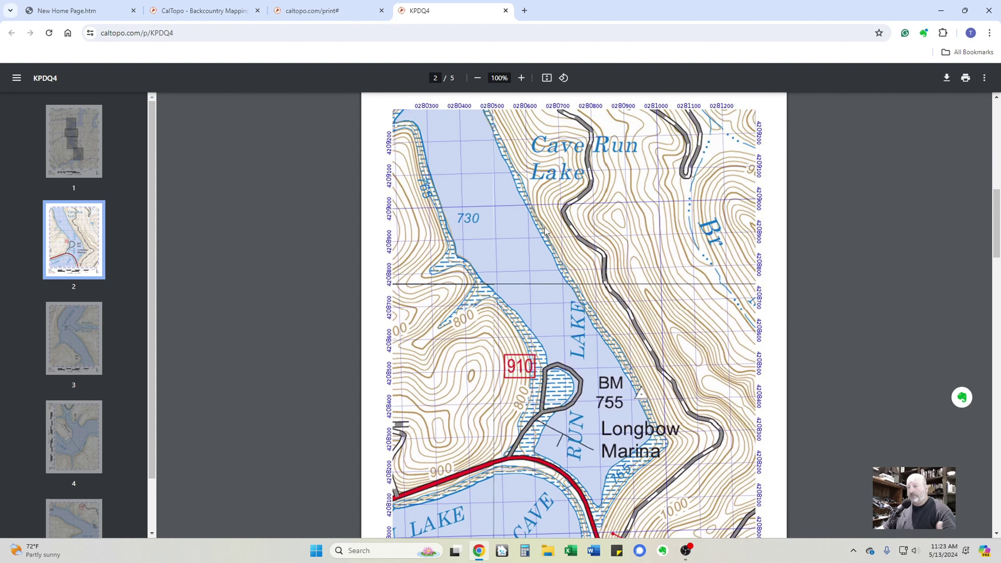
{"action": "scroll", "coordinate": [545, 230], "scroll_direction": "down", "scroll_amount": 11}
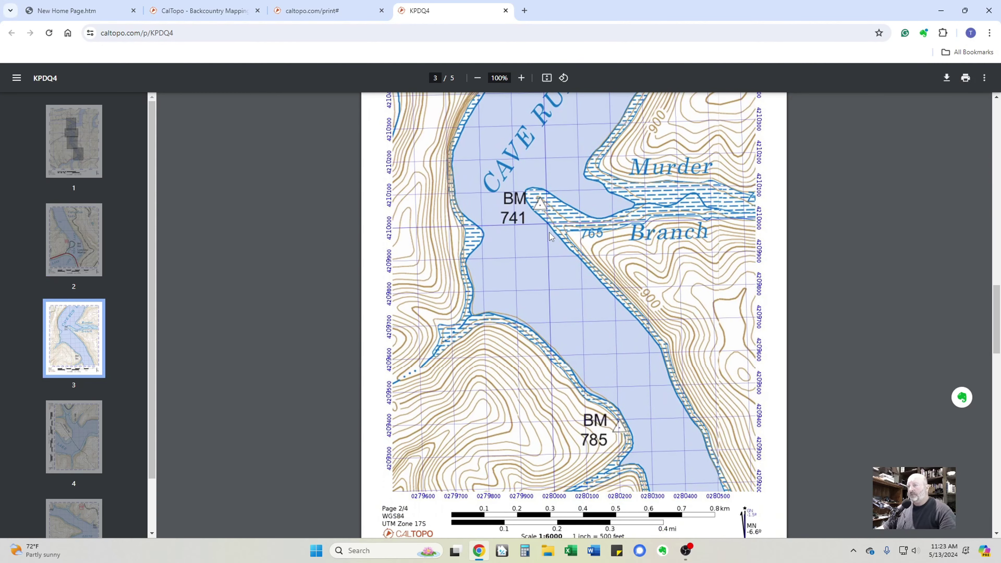
{"action": "scroll", "coordinate": [549, 232], "scroll_direction": "down", "scroll_amount": 9}
{"action": "scroll", "coordinate": [551, 236], "scroll_direction": "down", "scroll_amount": 3}
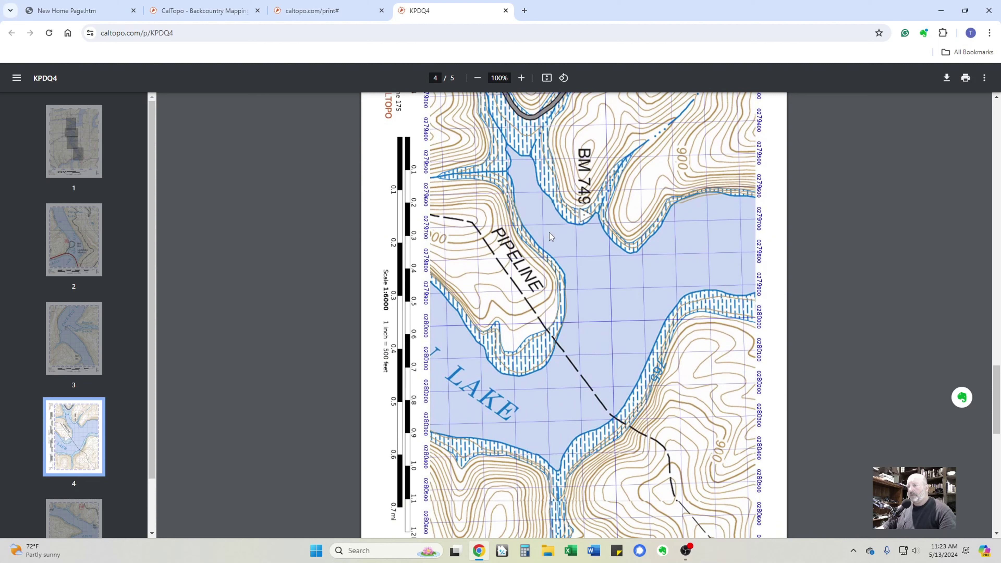
- Rotate counterclockwise to view the landscape sheet, then return pages to upright
{"action": "left_click", "coordinate": [563, 81]}
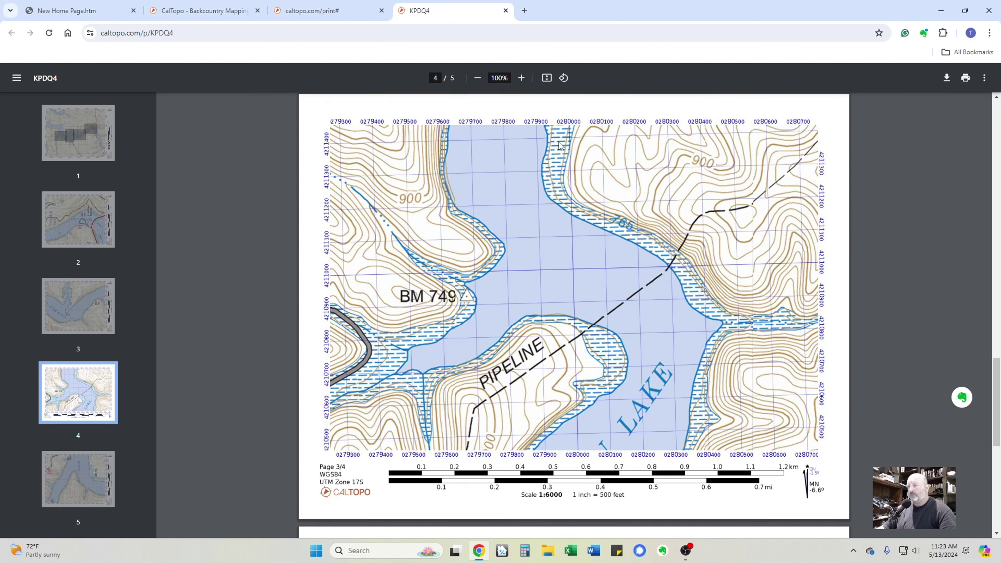
{"action": "scroll", "coordinate": [563, 254], "scroll_direction": "down", "scroll_amount": 1}
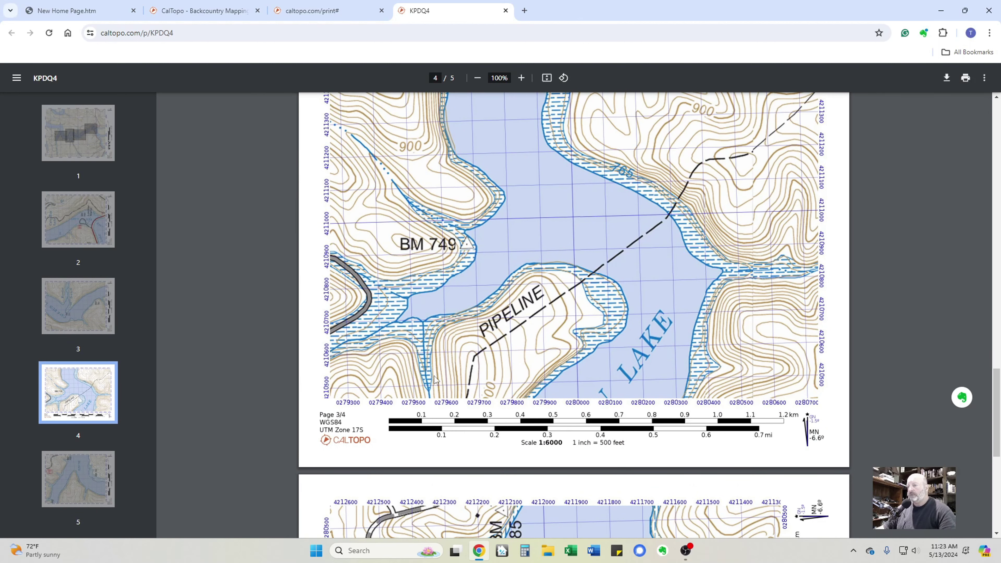
{"action": "scroll", "coordinate": [581, 253], "scroll_direction": "down", "scroll_amount": 7}
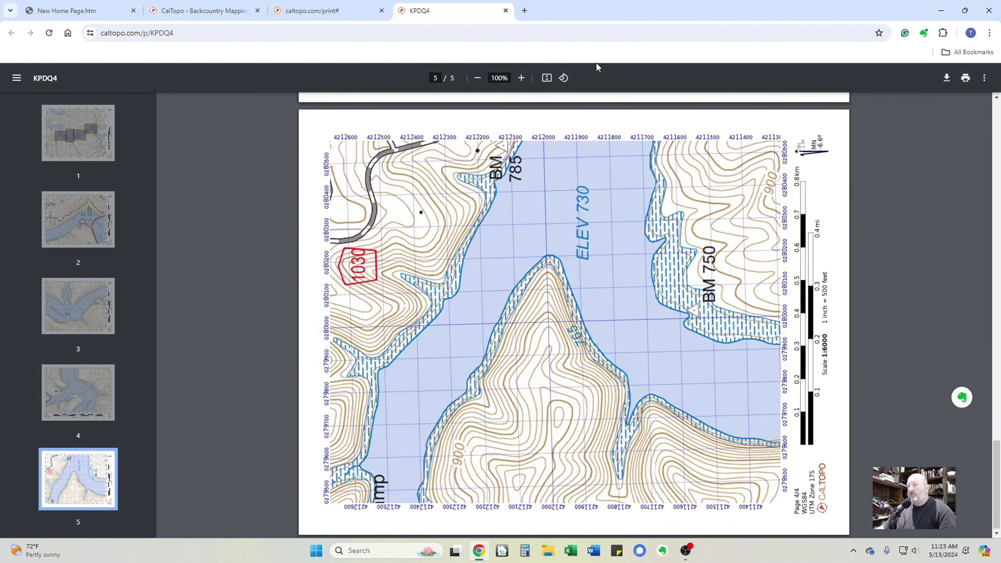
{"action": "left_click", "coordinate": [563, 78]}
{"action": "left_click", "coordinate": [564, 78]}
{"action": "left_click", "coordinate": [563, 77]}
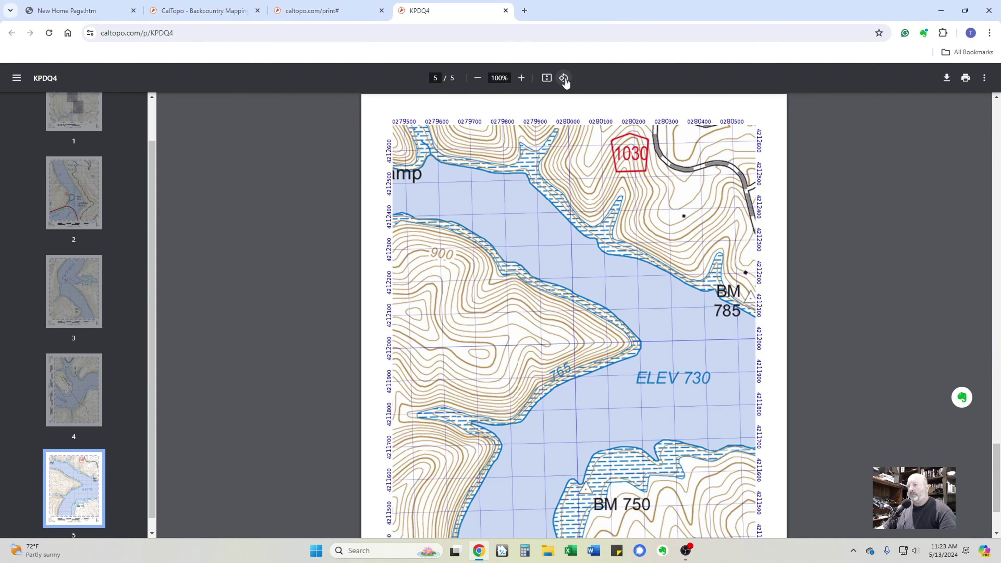
{"action": "scroll", "coordinate": [568, 227], "scroll_direction": "down", "scroll_amount": 3}
{"action": "scroll", "coordinate": [568, 229], "scroll_direction": "up", "scroll_amount": 1}
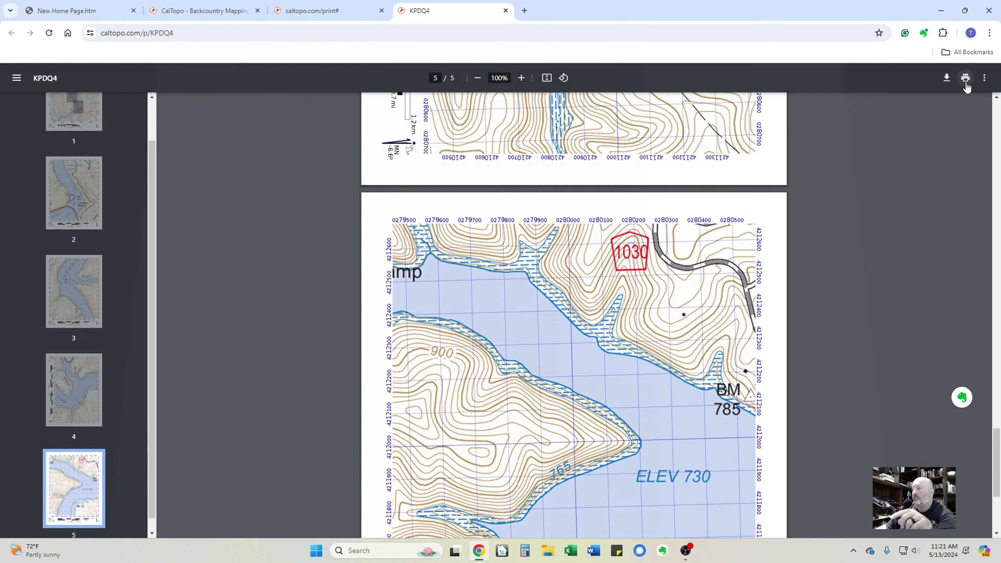
- Open the print dialog for the PDF: all pages, 1 copy, color, 5 sheets
{"action": "left_click", "coordinate": [965, 79]}
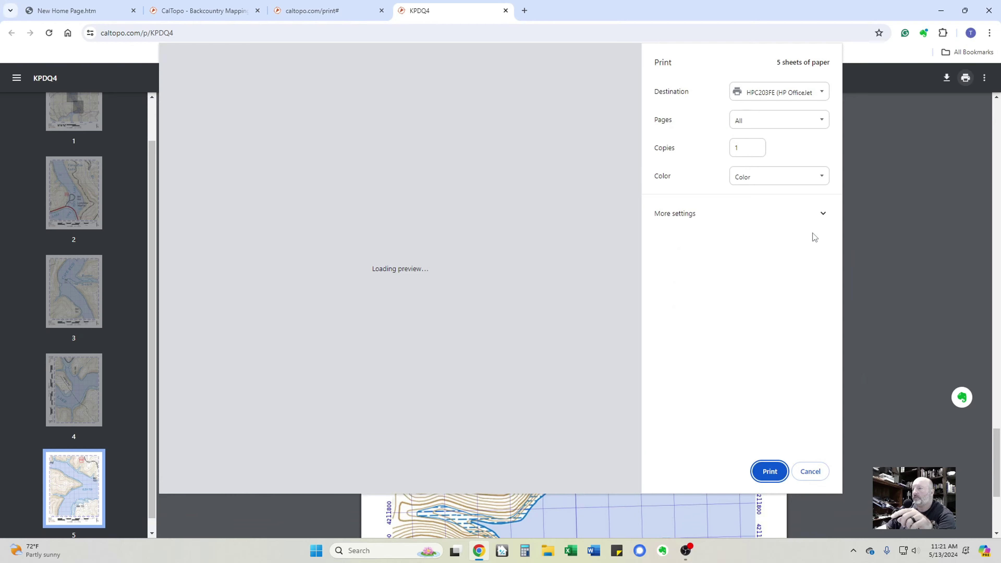